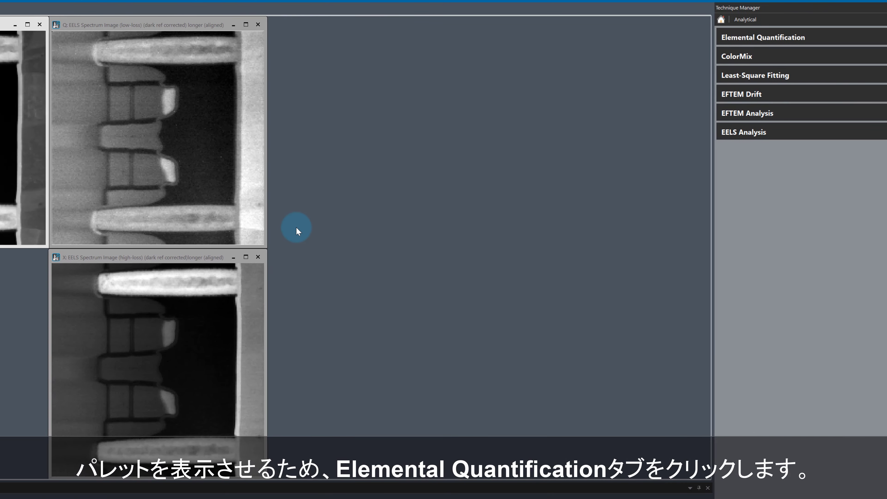
Load the "Semicon - Model based default" analytical setup in Elemental Quantification for the high-loss EELS spectrum image
click(703, 42)
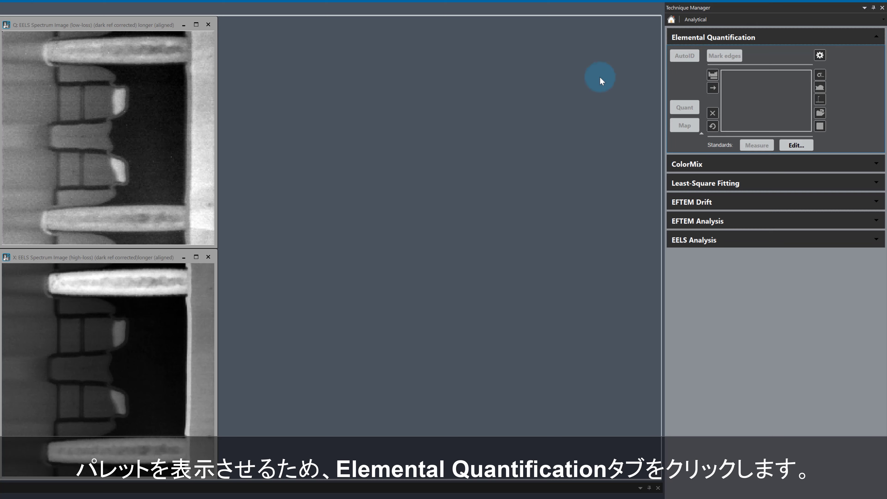
click(128, 258)
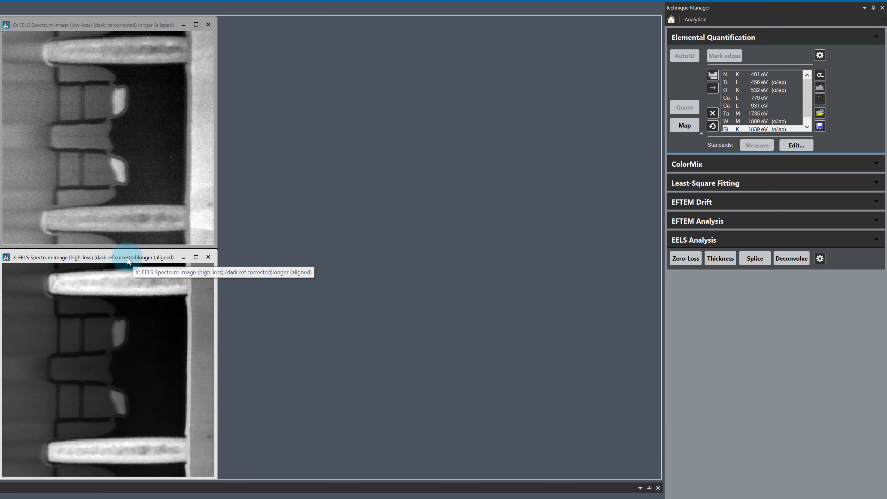
click(821, 112)
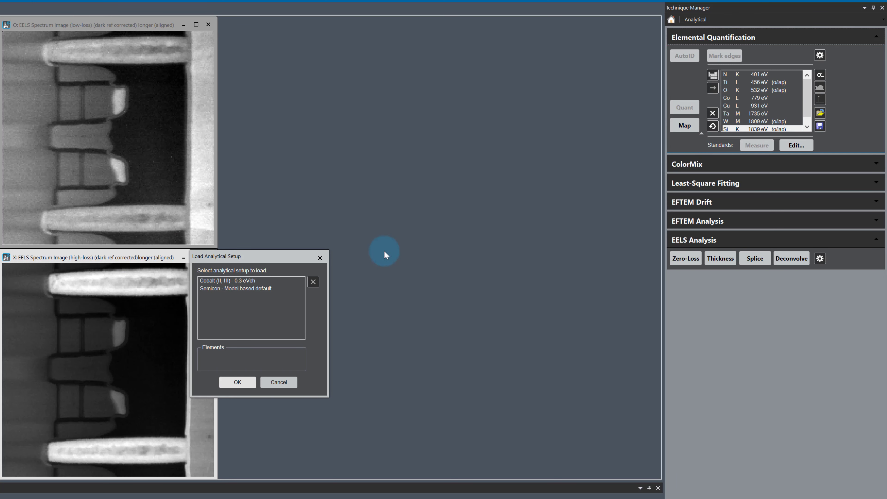
click(260, 289)
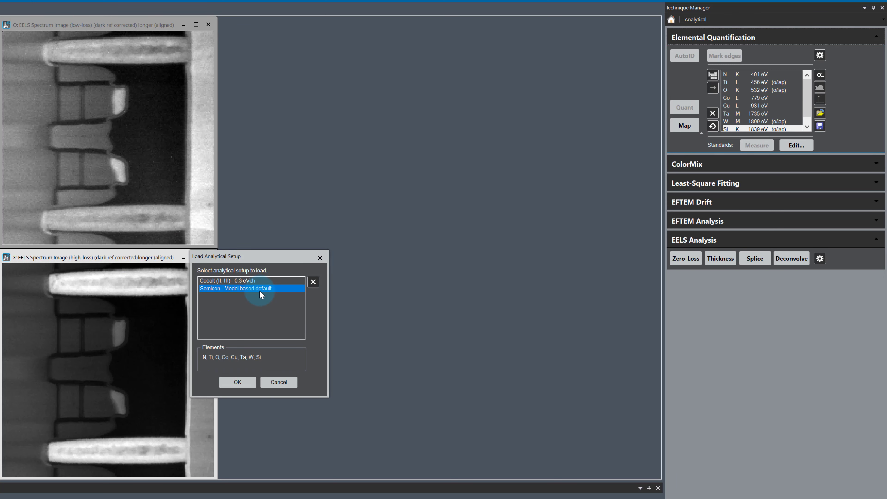
click(238, 382)
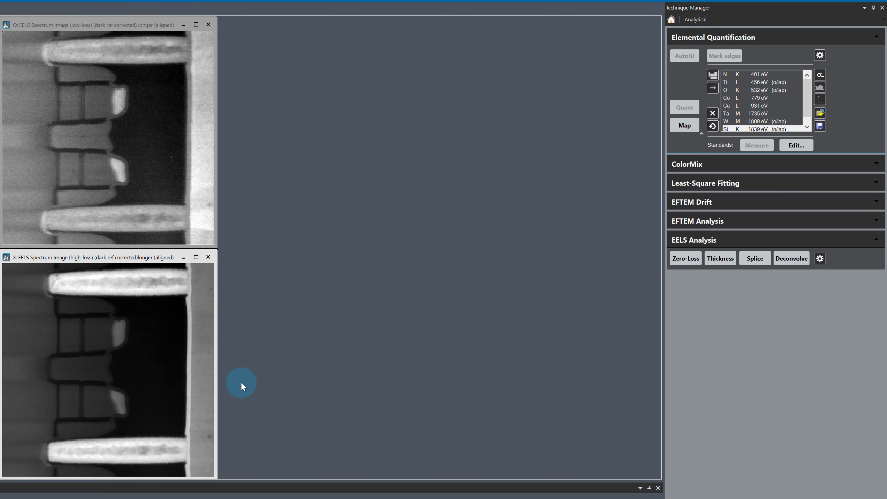
Compute the EELS elemental maps as Signal Integral with Scale by cross-section enabled
click(687, 126)
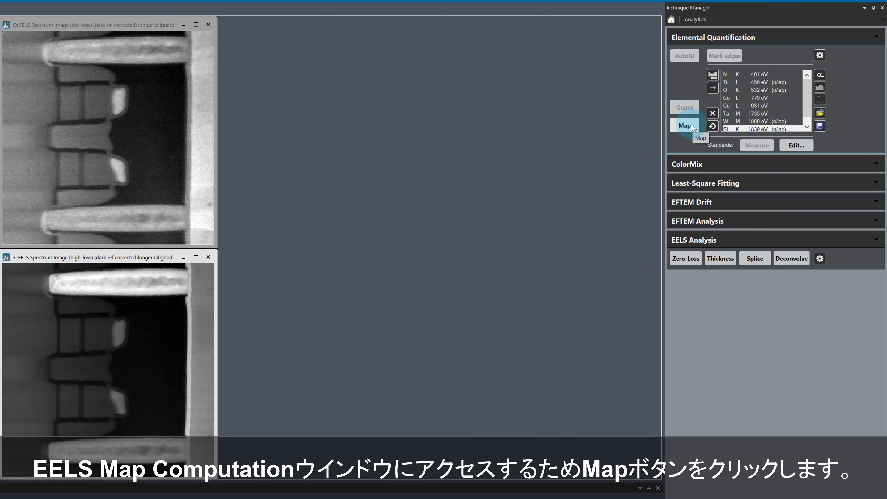
click(692, 125)
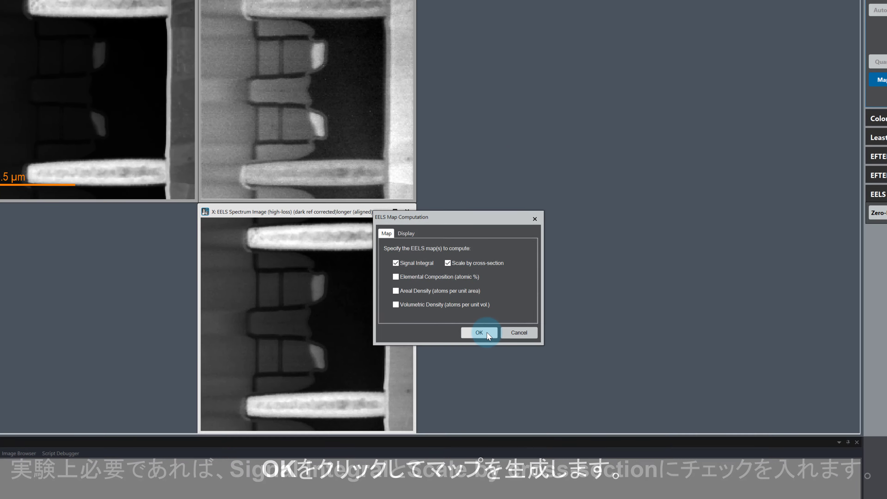
click(446, 270)
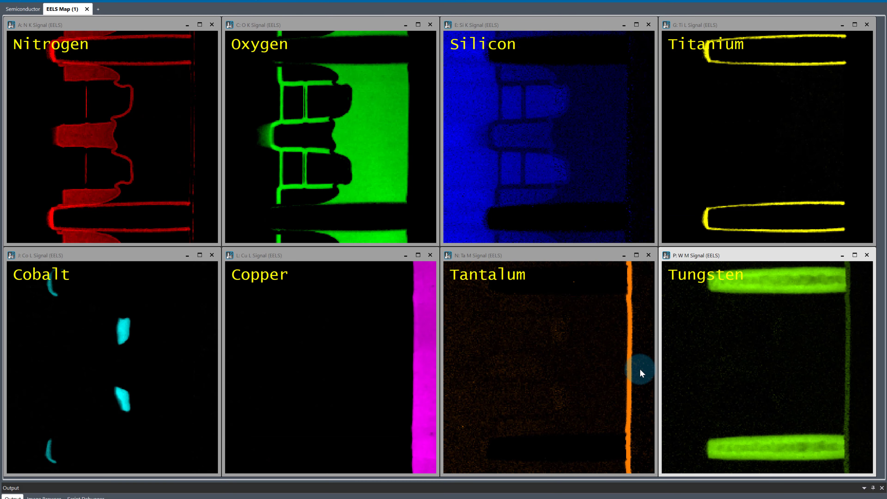
Move the tantalum and tungsten signal maps from the EELS Map (1) workspace to the Semiconductor workspace
click(586, 308)
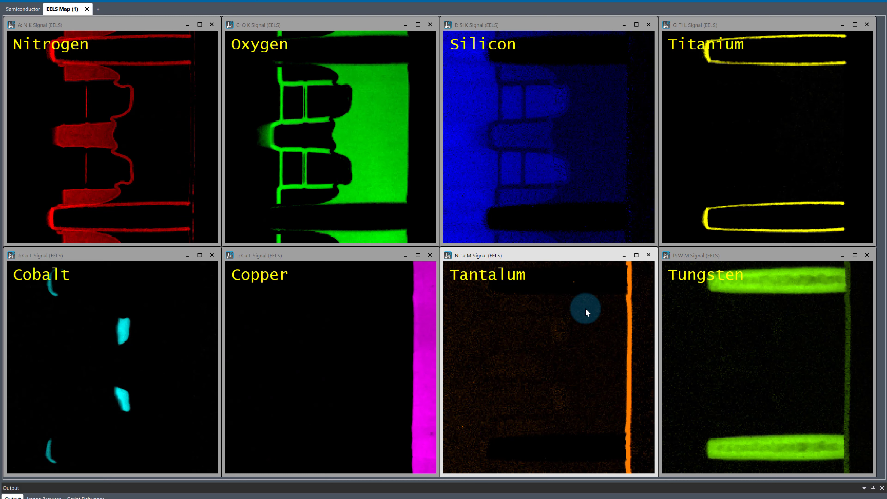
right_click(585, 308)
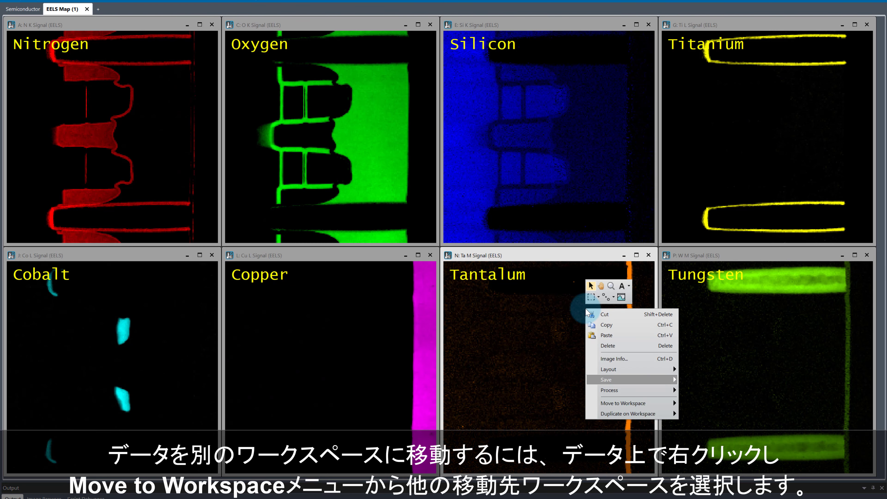
click(717, 415)
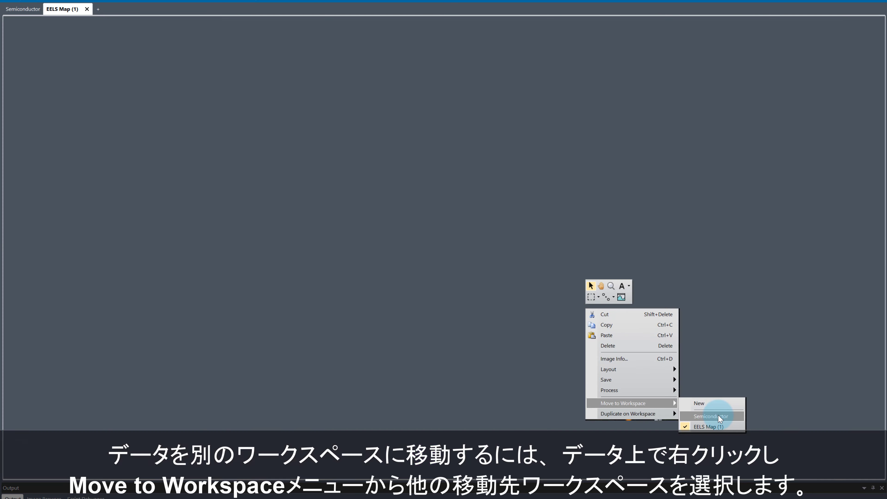
right_click(725, 312)
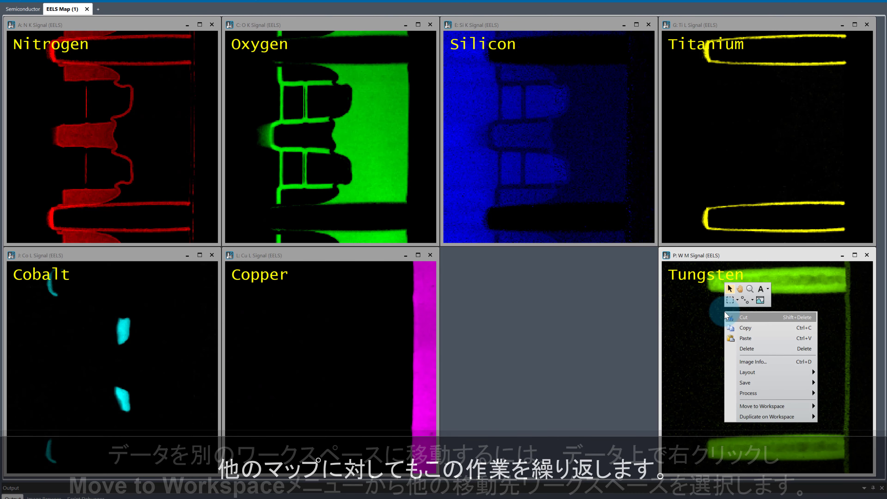
mouse_move(800, 406)
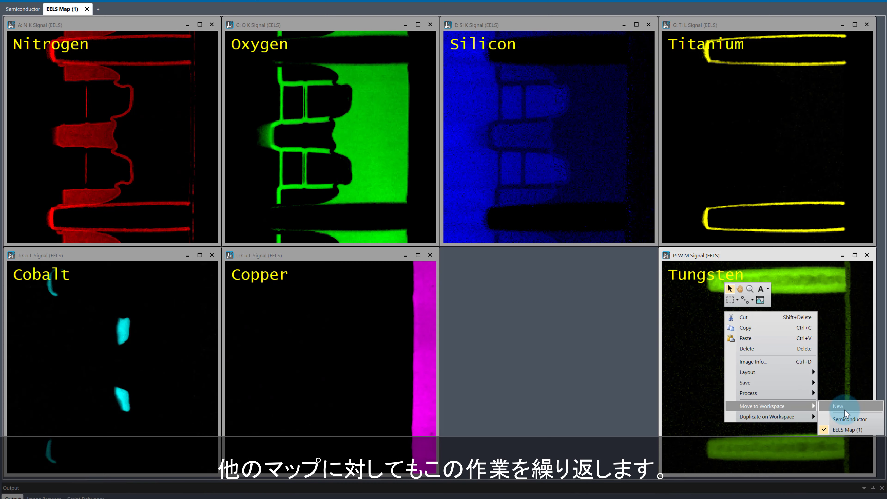
click(855, 419)
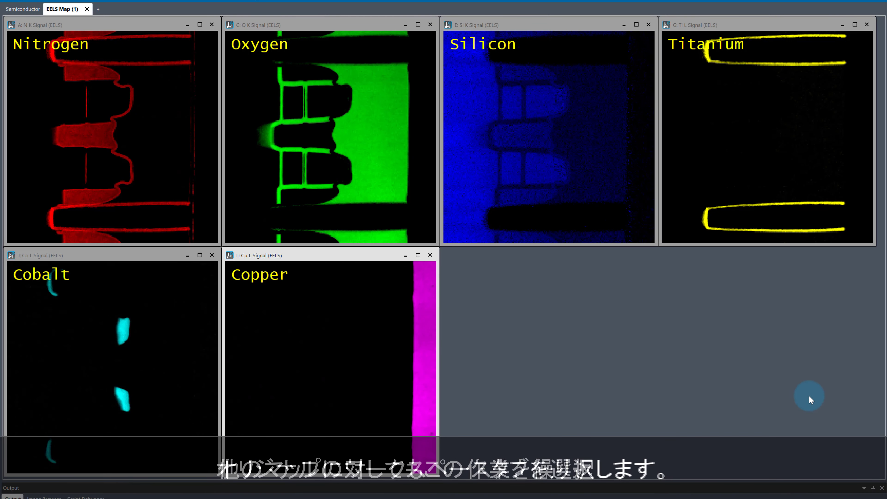
In the Semiconductor workspace, place a small rectangular spectrum picker on the high-loss image's upper bright pillar and position its spectrum above the tantalum map
click(28, 12)
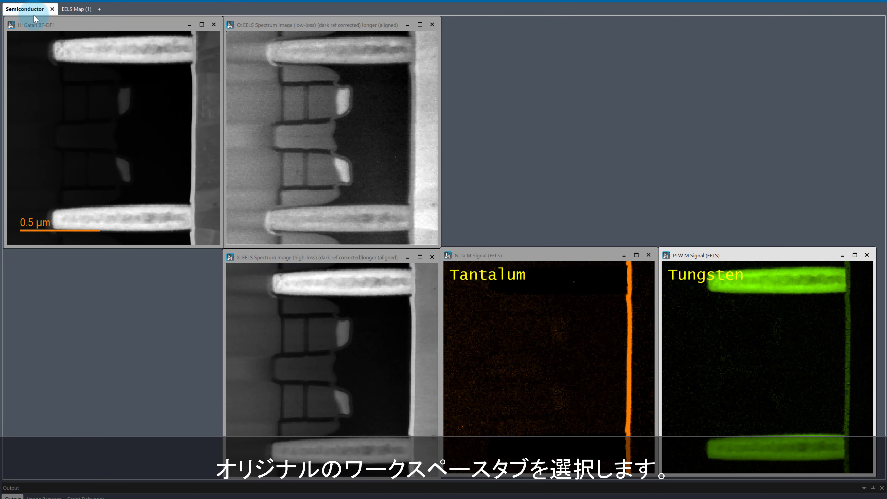
right_click(399, 283)
click(404, 261)
drag(352, 281, 367, 290)
drag(498, 258, 511, 25)
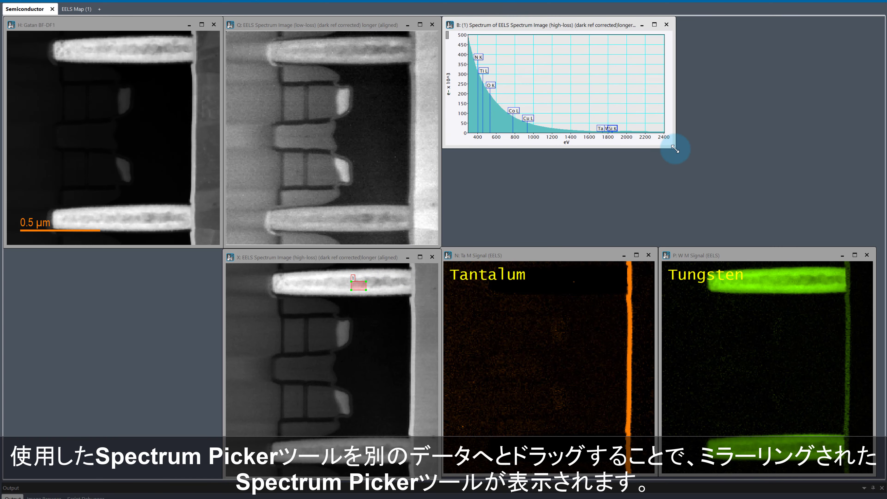
Enlarge the extracted spectrum and split its view at about 1400 eV, and mirror the spectrum picker onto the tantalum map
drag(675, 148, 871, 246)
drag(646, 246, 648, 250)
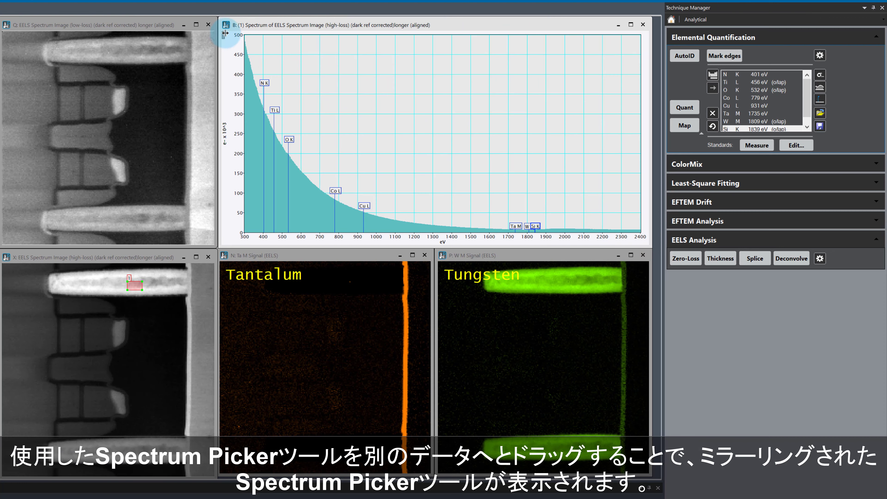
drag(223, 34, 442, 83)
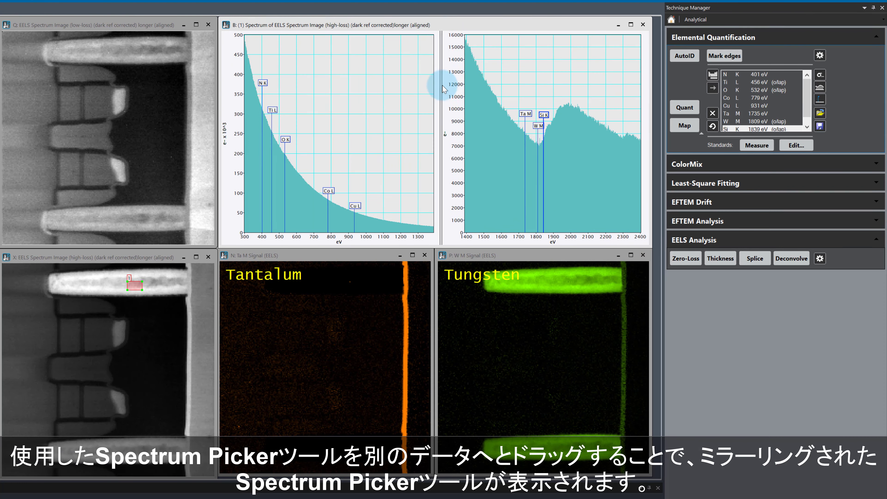
drag(136, 287, 370, 289)
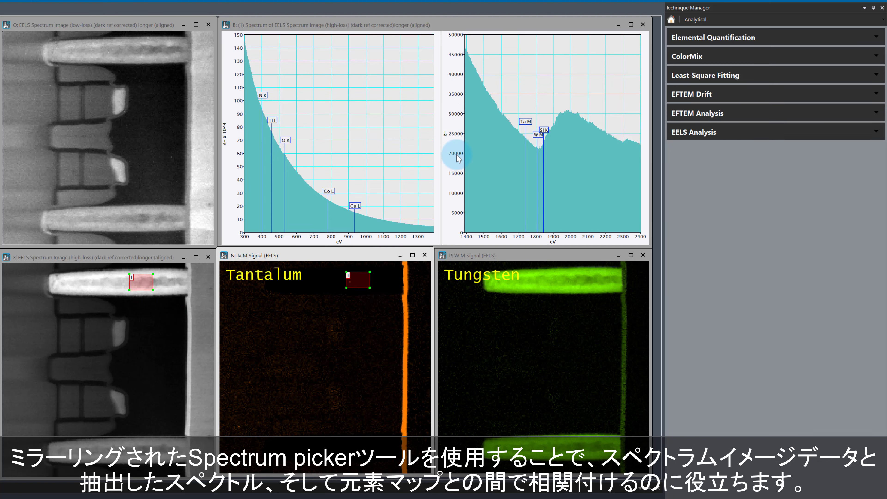
Examine the W M edge fit in the EELS Edge Setup with the dialog clear of the spectrum and the intensity axis expanded
click(543, 21)
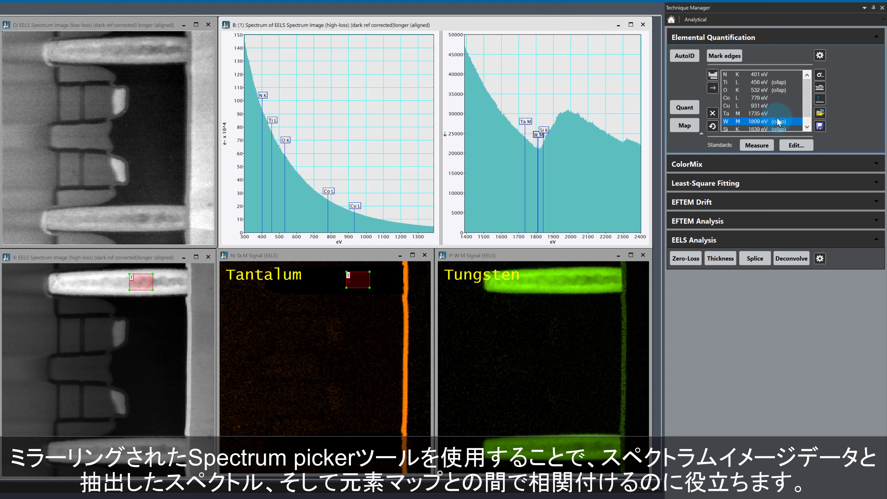
click(822, 75)
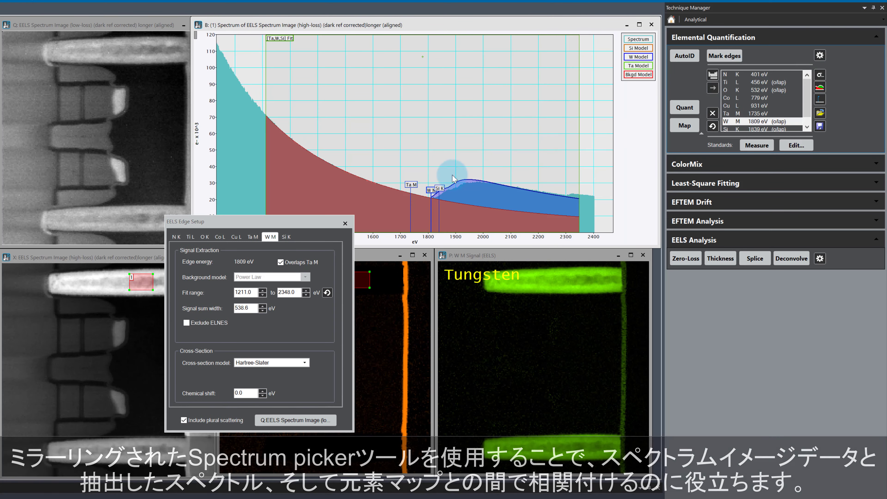
click(126, 97)
drag(164, 142, 116, 28)
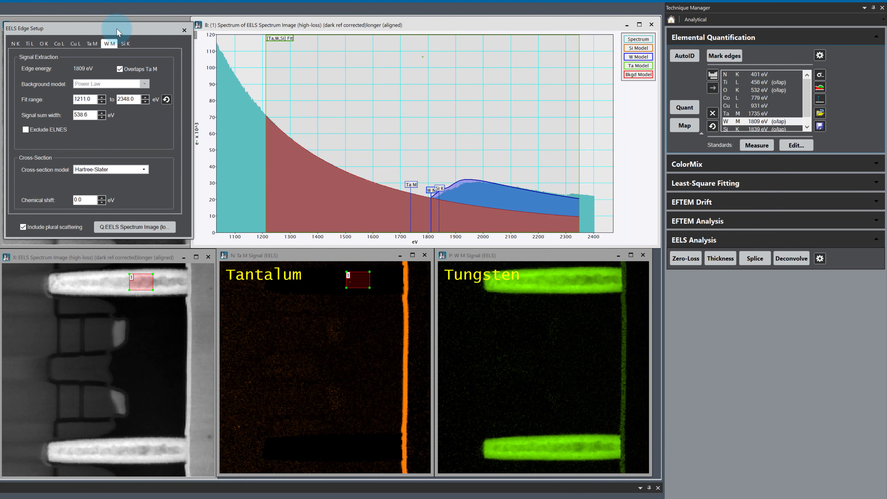
click(211, 221)
drag(212, 224, 210, 180)
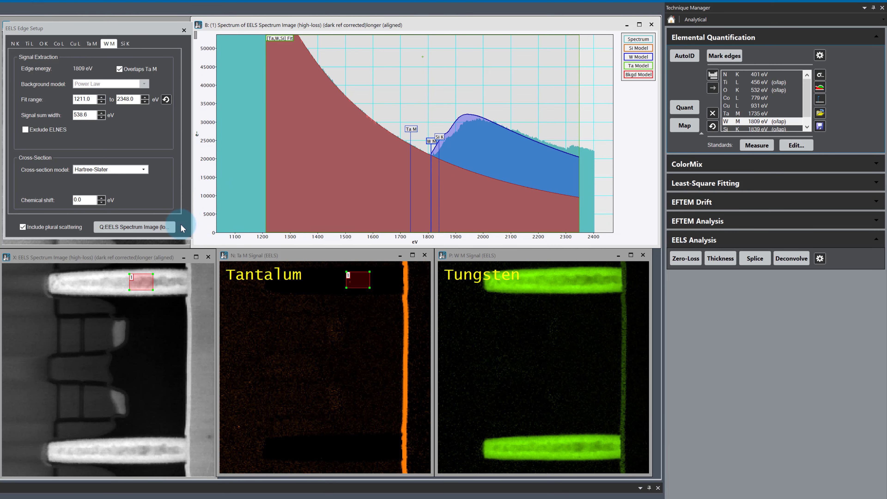
Place the spectrum picker as a narrow vertical region on the thin tantalum line and expand the spectrum's intensity axis
drag(143, 283, 191, 358)
click(205, 221)
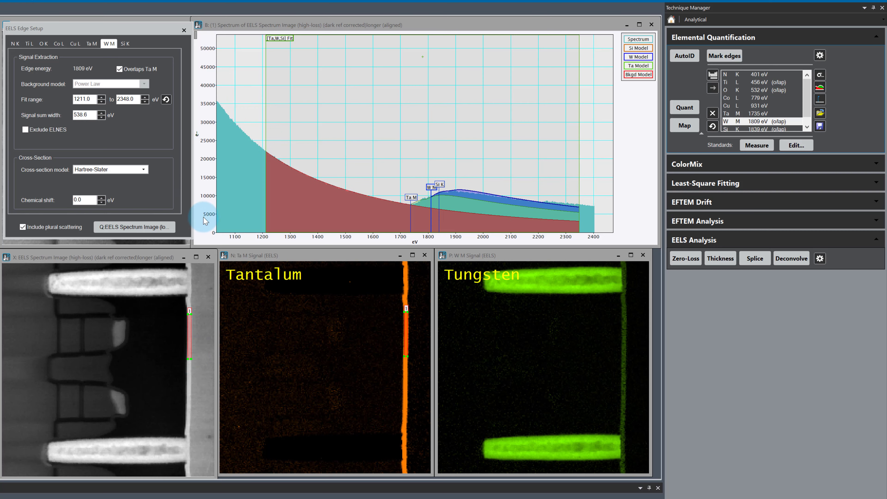
drag(206, 221, 199, 143)
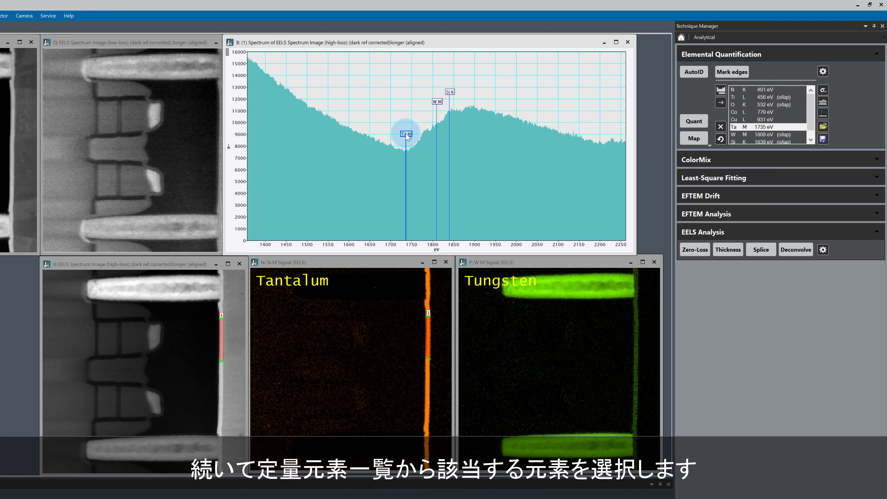
Measure a Ta M edge standard with a background window from about 1203 to 1723 eV, removing plural scattering by Fourier-ratio deconvolution
click(752, 131)
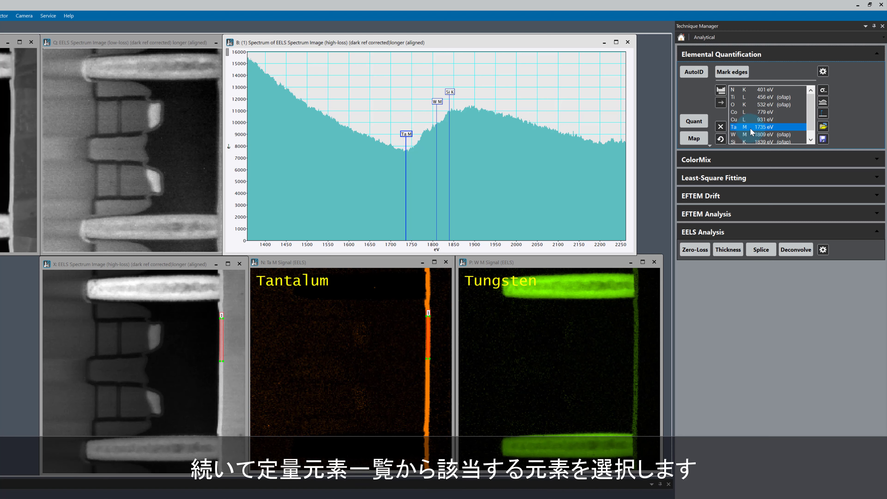
click(710, 145)
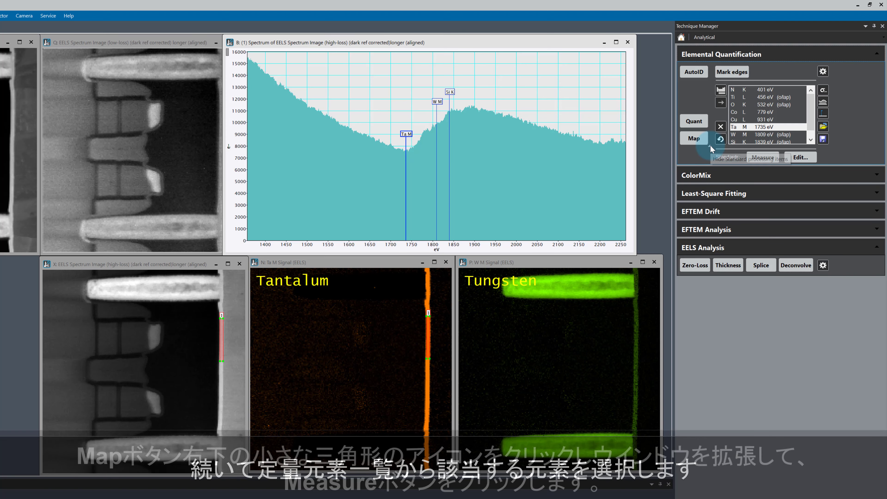
click(751, 158)
click(763, 158)
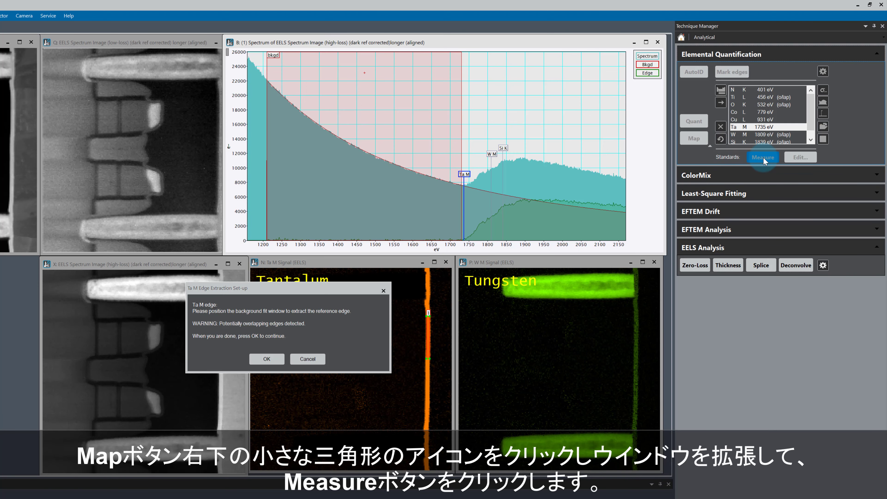
drag(374, 136, 371, 135)
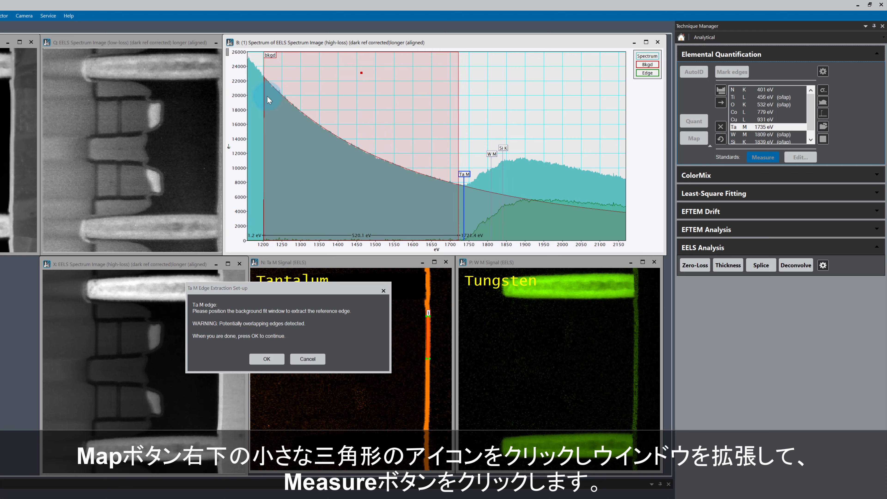
drag(302, 139, 303, 137)
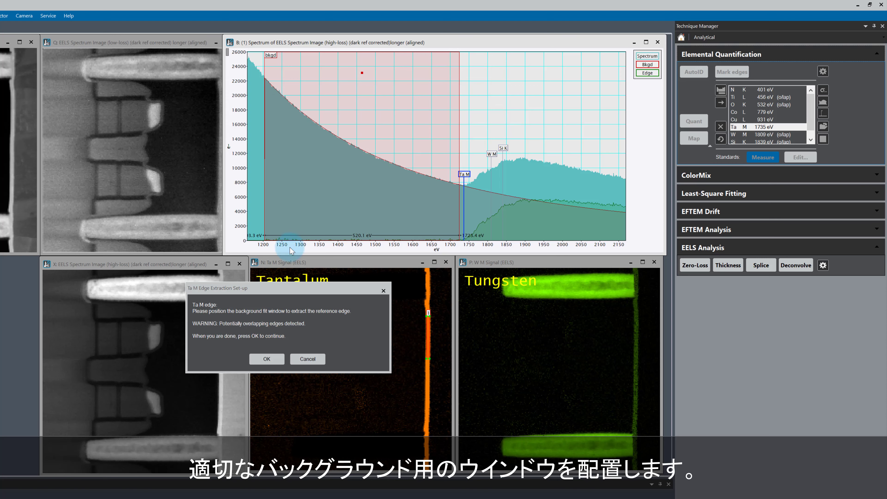
click(276, 359)
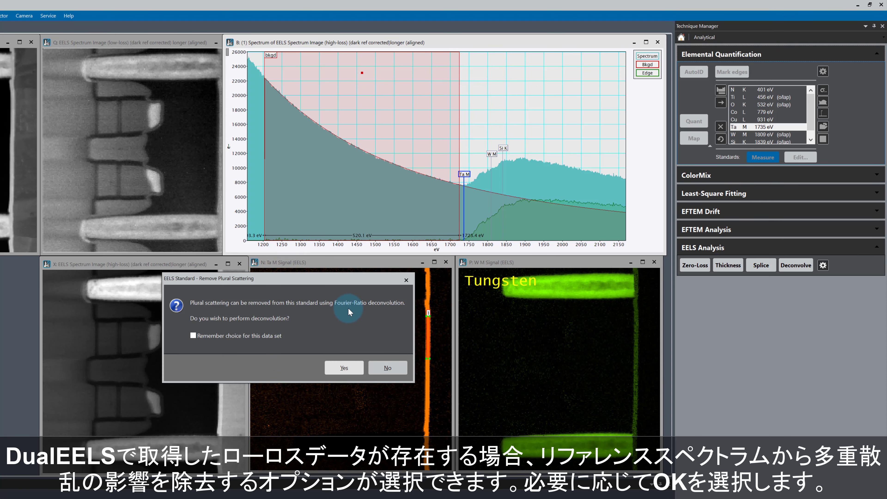
click(341, 367)
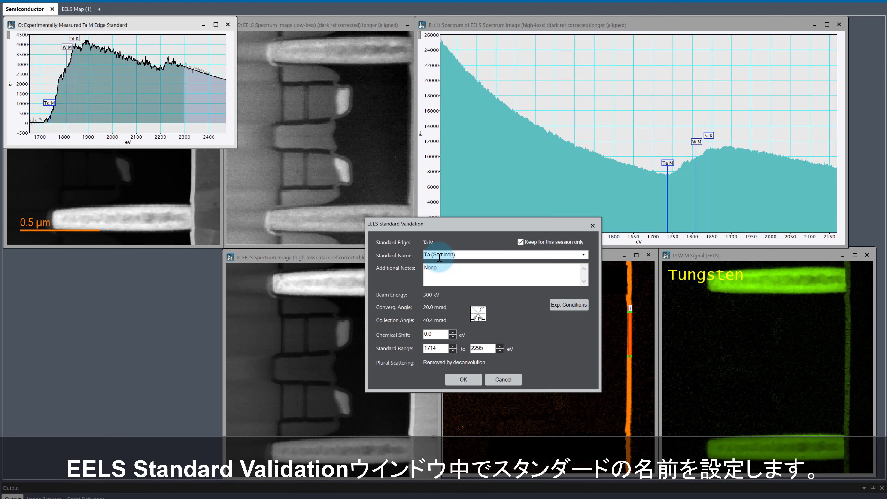
Replace the Ta (Semicon) standard's additional notes with the lines "- Titan Themis", "- Dual EELS SI" and "- Muli-pixel, summed"
key(Tab)
key(BackSpace)
text(- Titan Themis - Dual EELS SI)
key(Return)
text(- Muli-)
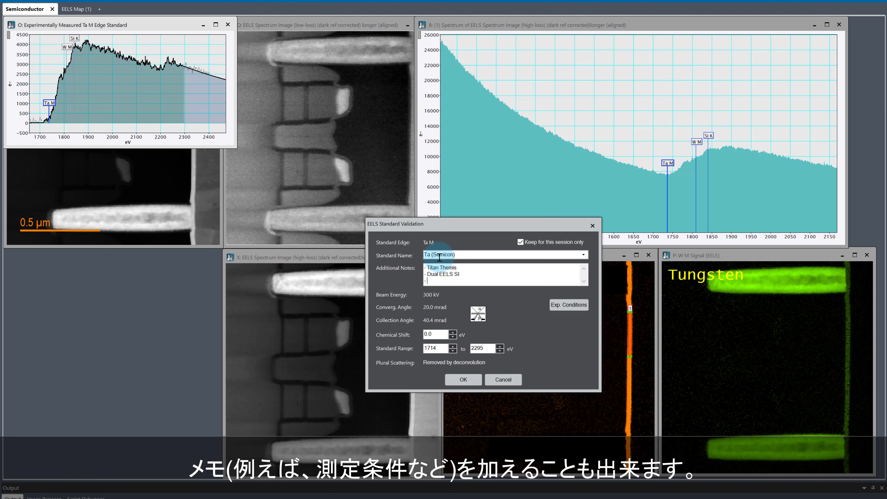
text(pixel, summed)
Try 1900 eV as the upper limit of the standard range and set it back to 2295 eV
double_click(488, 348)
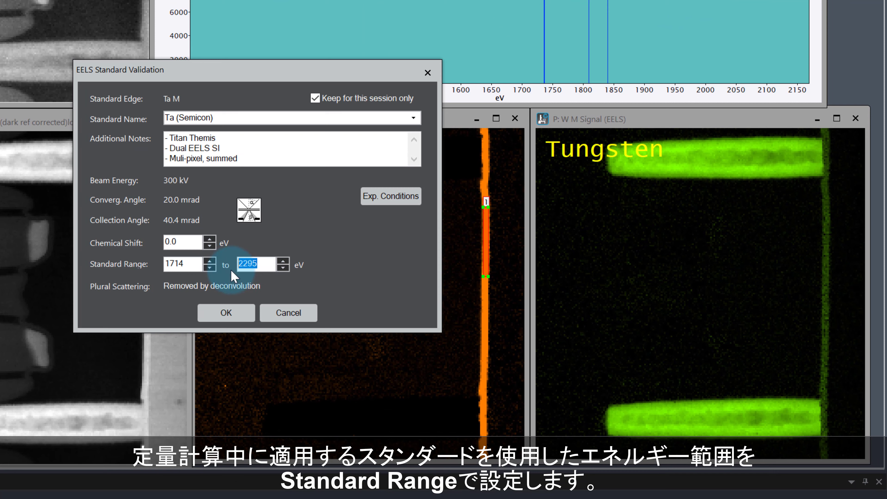
text(1900)
double_click(252, 265)
text(2295)
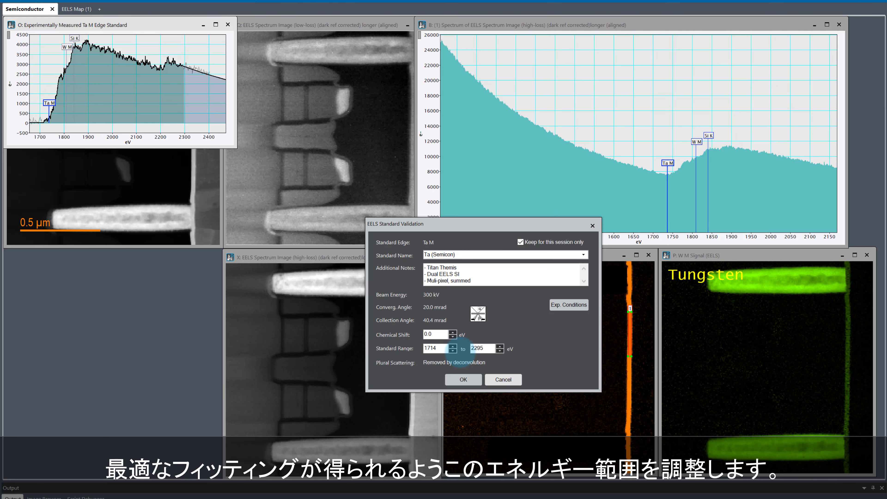
Accept the Ta standard and save the W Plug (Semicon) standard with the notes "- Titan Themis", "- Dual EELS SI" and "- Mulit-pixel, summed"
click(468, 382)
text(- Titan Themis)
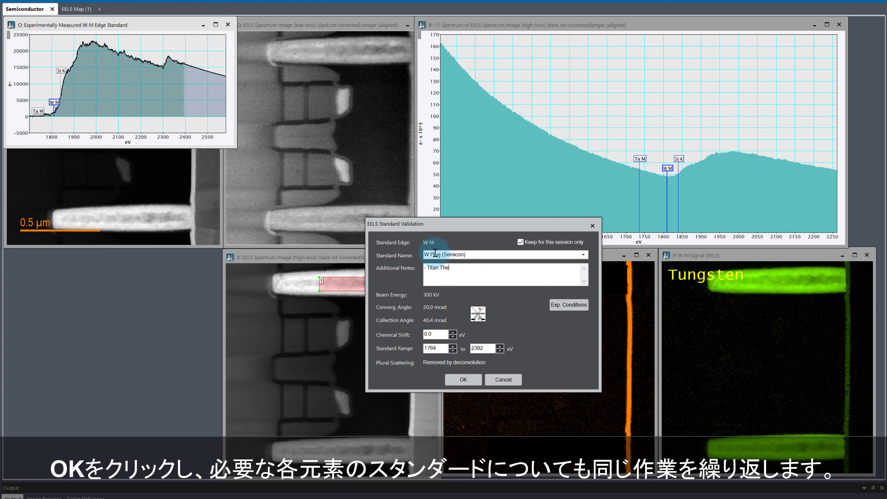
key(Return)
text(- Dual EELS SI)
key(Return)
text(- Mulit-pixel, summed)
click(473, 383)
Place the spectrum picker over the dark silicon oxide area and extract a Si K edge standard with a background window from about 1575 to 1833 eV
drag(384, 288, 399, 421)
scroll(400, 420, up, 2)
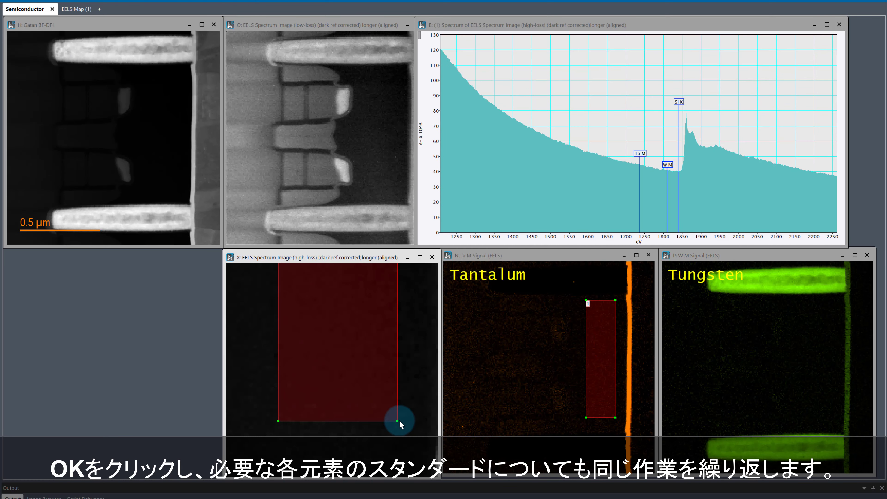
drag(462, 61, 573, 87)
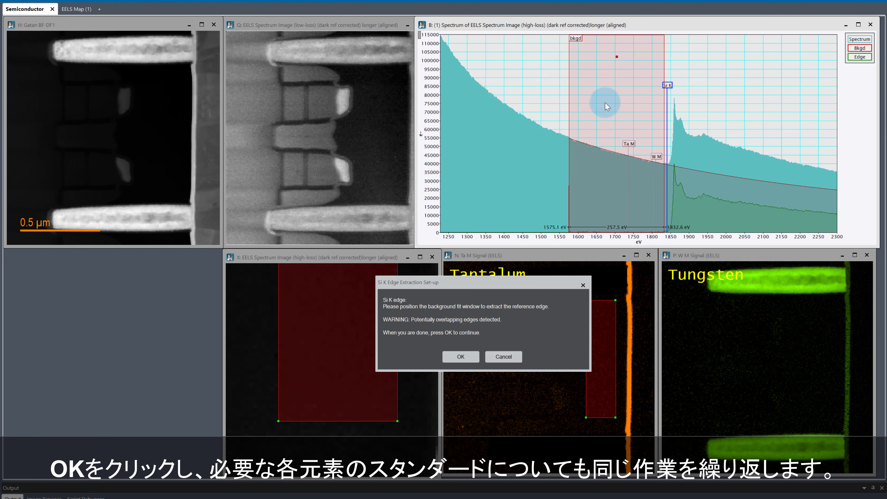
click(464, 358)
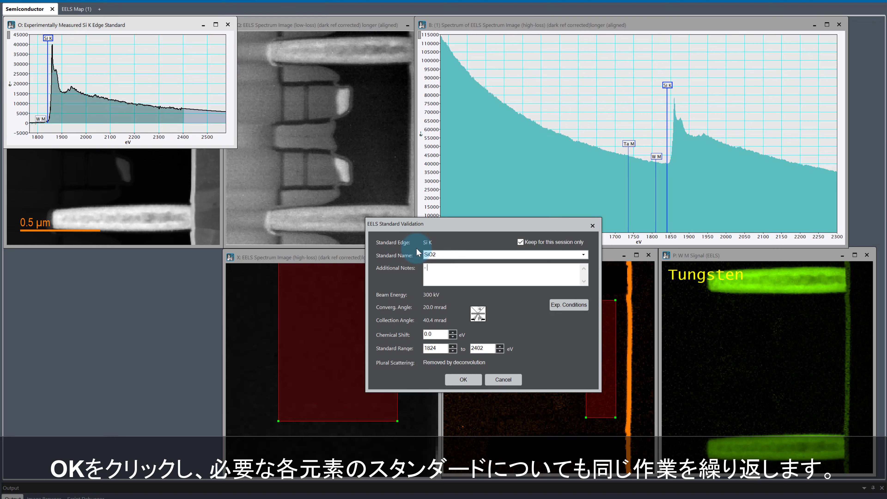
Save the SiO2 standard with a shortened upper range limit and the notes "- Titan Themis", "- Dual EELS SI" and "- Multi-pixel, summed"
text(- Titan Themis)
key(Return)
text(- Dual EELS SI)
key(Return)
text(- Multi-pixel, summed)
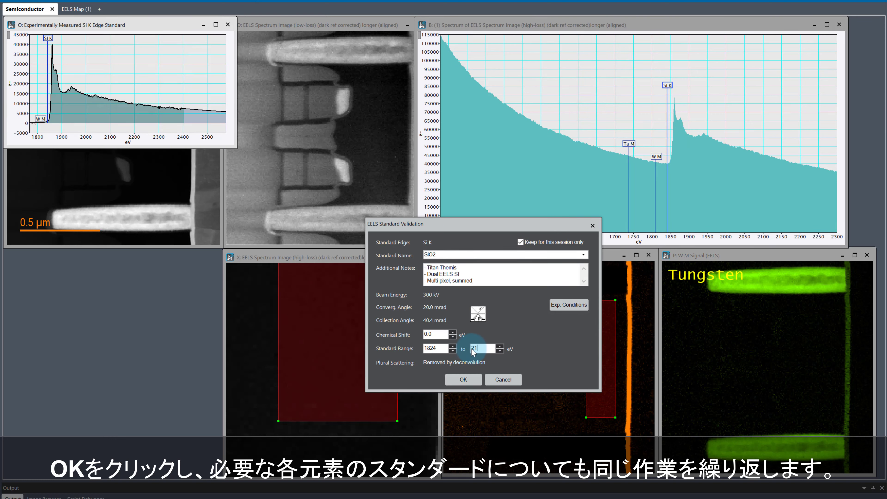
click(473, 379)
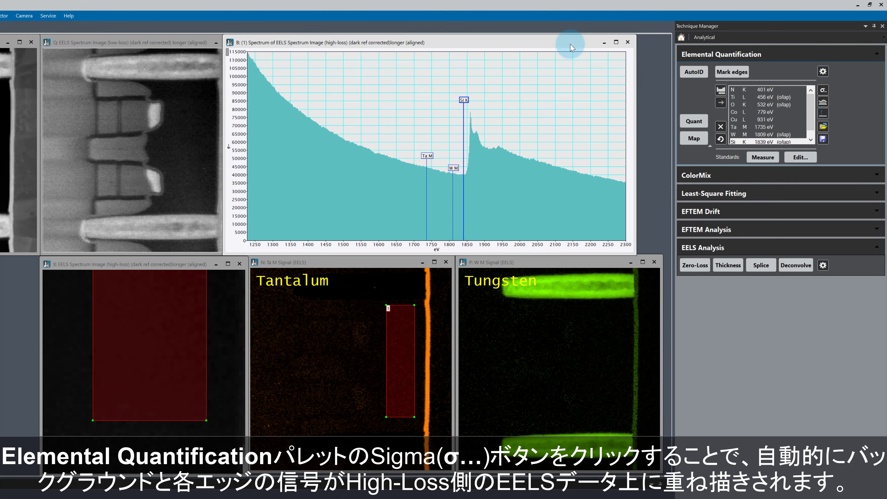
Overlay the background model and the Ta, W and Si standard fits on the high-loss spectrum and rescale its intensity axis
click(825, 92)
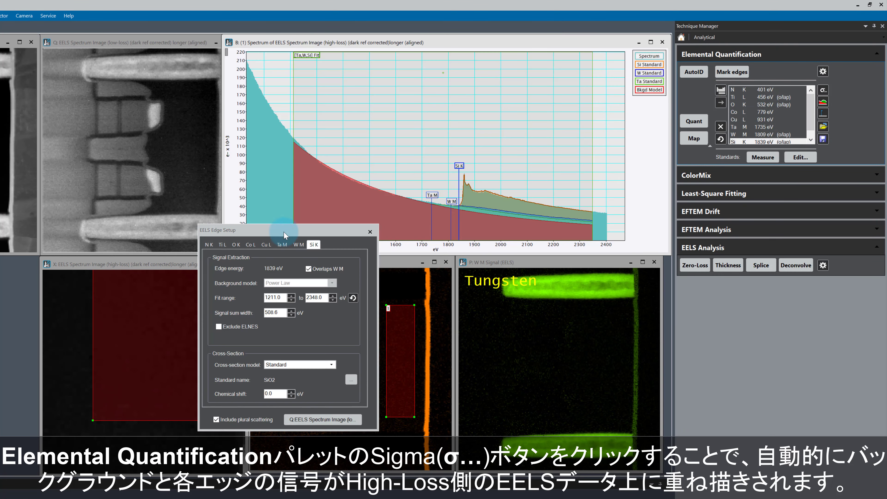
drag(285, 232, 120, 47)
drag(232, 222, 227, 164)
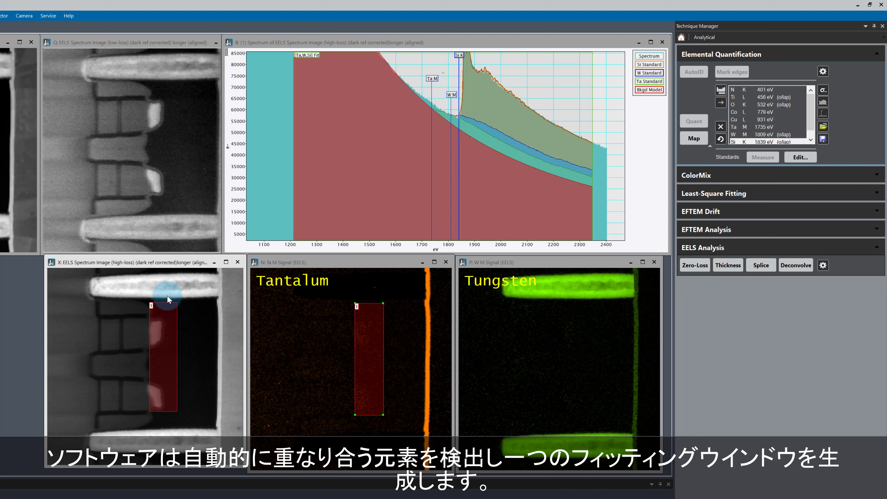
Move the spectrum picker to the dark oxide area beside the thin tantalum line and adjust the intensity axis to inspect the fit
drag(167, 295, 210, 365)
drag(239, 69, 233, 174)
drag(235, 86, 232, 176)
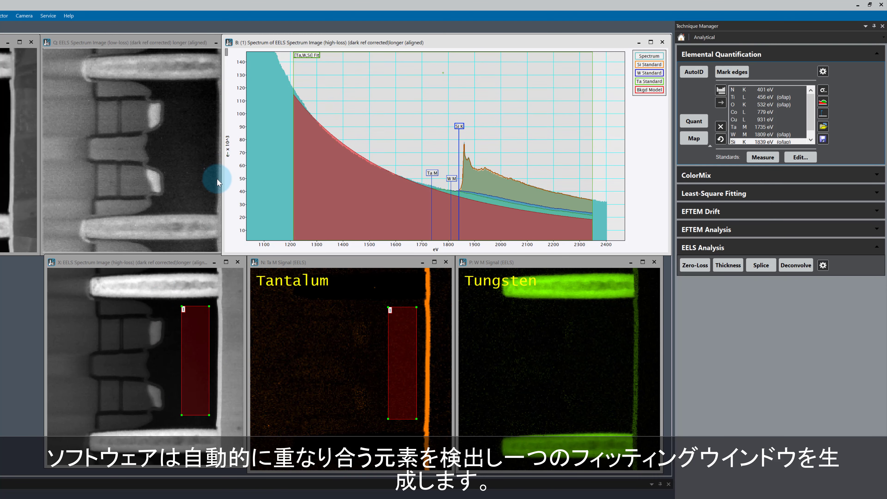
Start the combined Ta, W and Si fit window at about 1597 eV and place the spectrum picker on the thin tantalum line
drag(202, 324, 212, 359)
drag(236, 198, 395, 140)
mouse_move(213, 371)
mouse_down()
mouse_move(189, 321)
mouse_move(167, 307)
mouse_move(196, 293)
mouse_move(220, 331)
mouse_move(185, 337)
mouse_move(218, 362)
mouse_up()
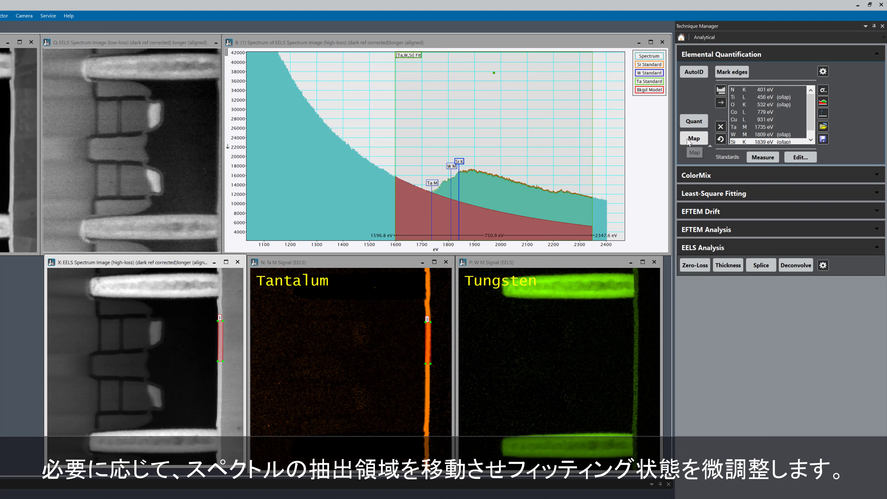
Examine the parameters and notes of the standards assigned to the Si K, Ta M and W M edges in the edge setup
click(824, 90)
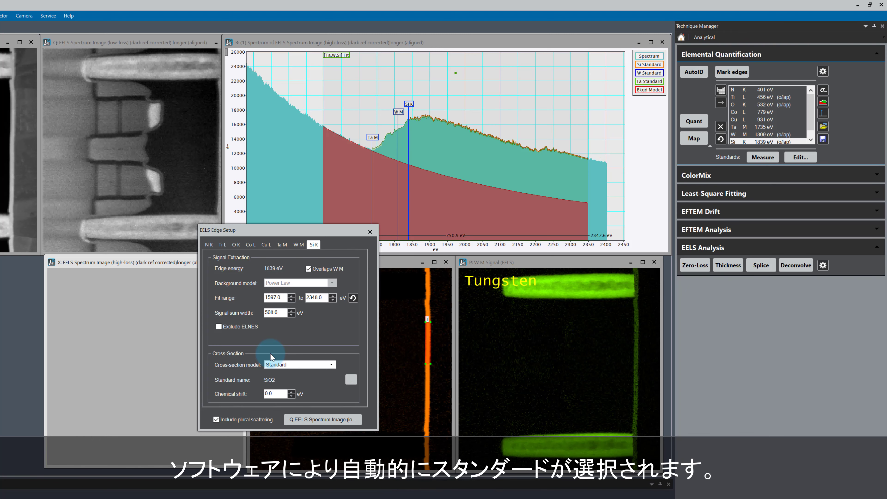
click(353, 380)
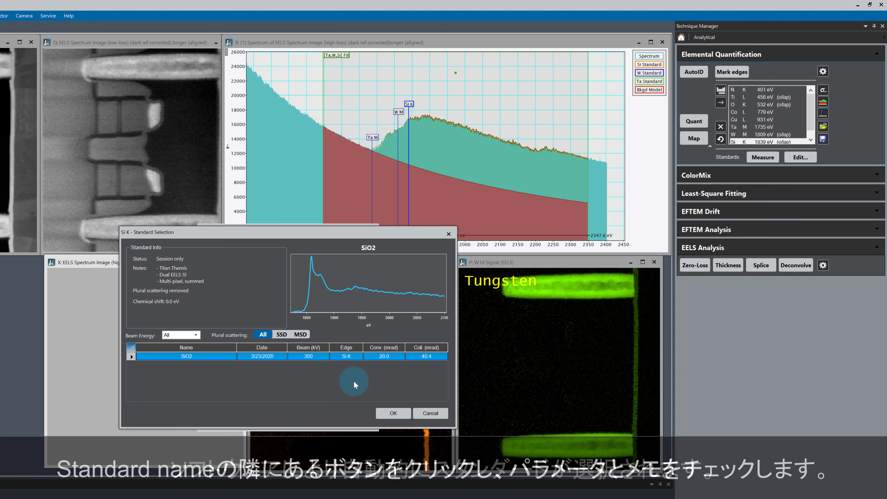
click(384, 412)
click(286, 245)
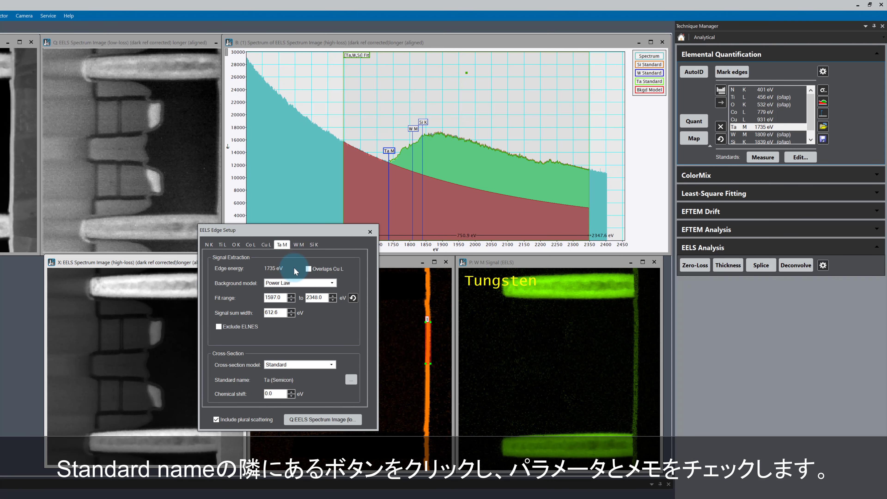
click(352, 379)
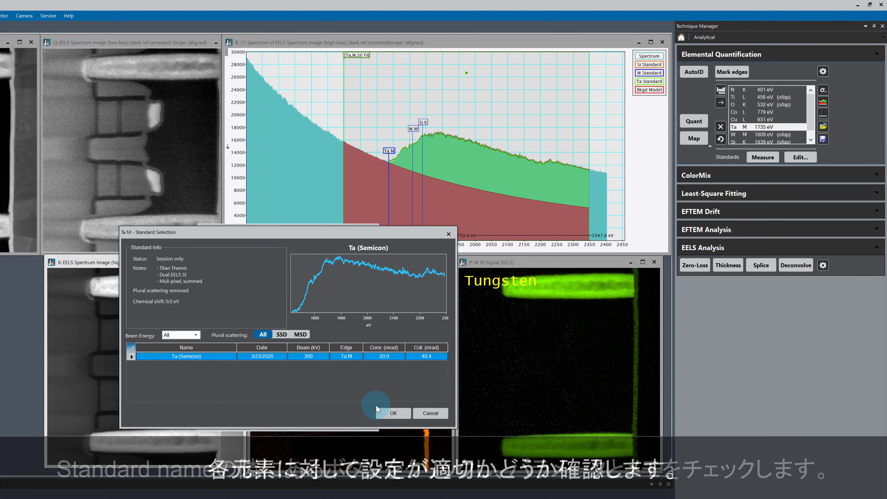
click(391, 413)
click(298, 245)
click(351, 380)
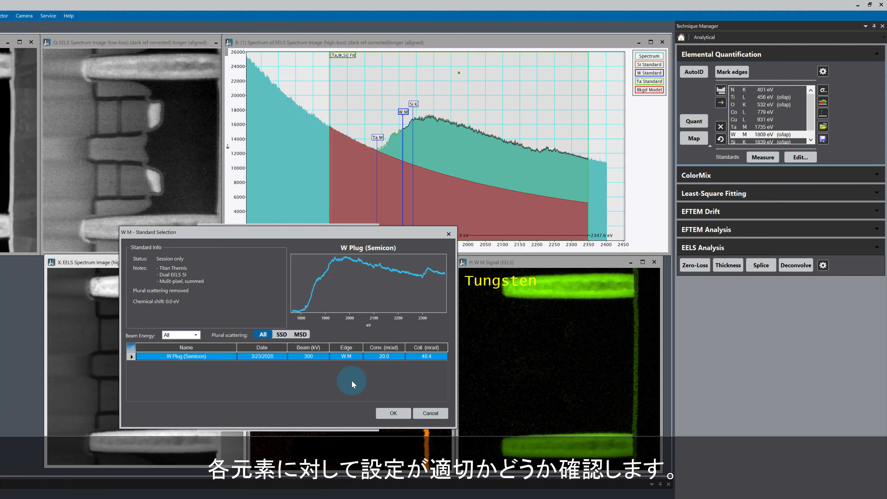
click(396, 415)
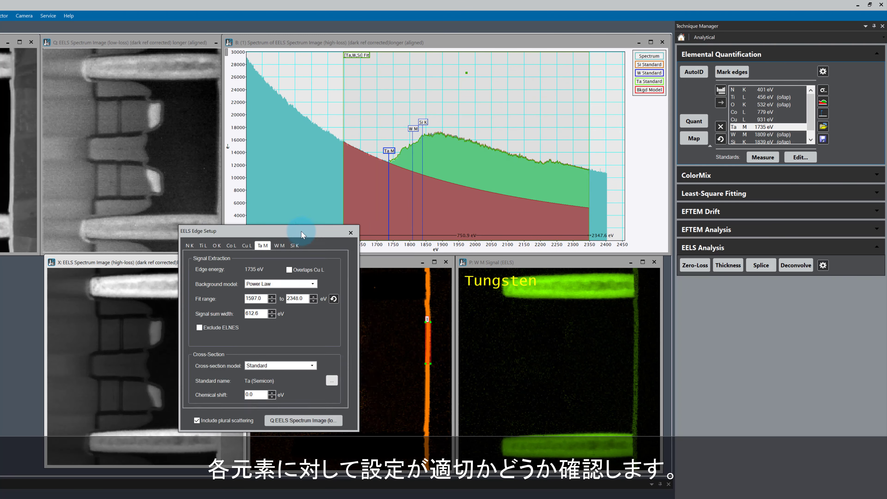